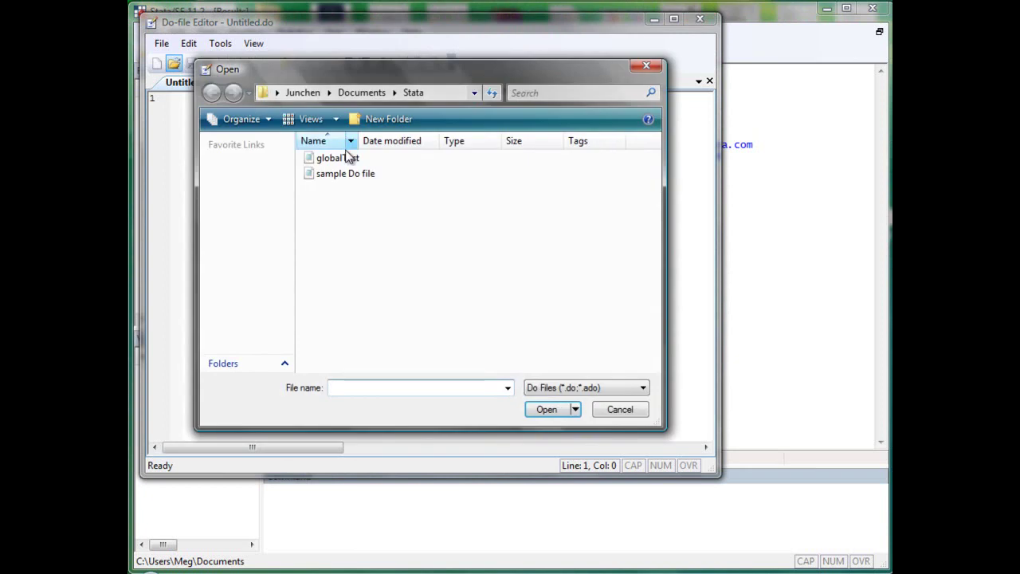
Step: Open the sample Do file and execute lines 1–24, which recode relig into religRC1
click(356, 175)
double_click(355, 175)
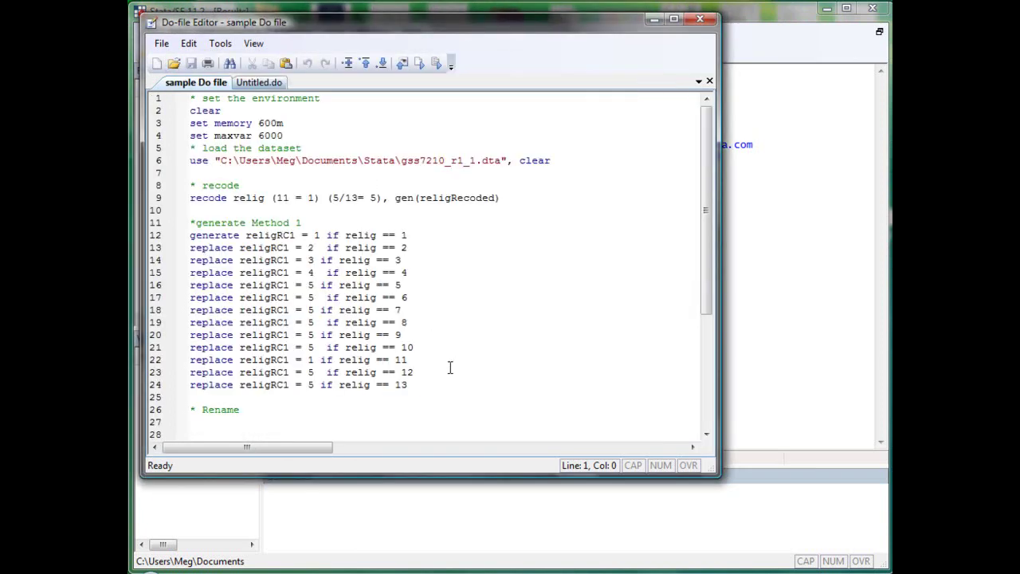
drag(430, 381, 181, 78)
key(ctrl+d)
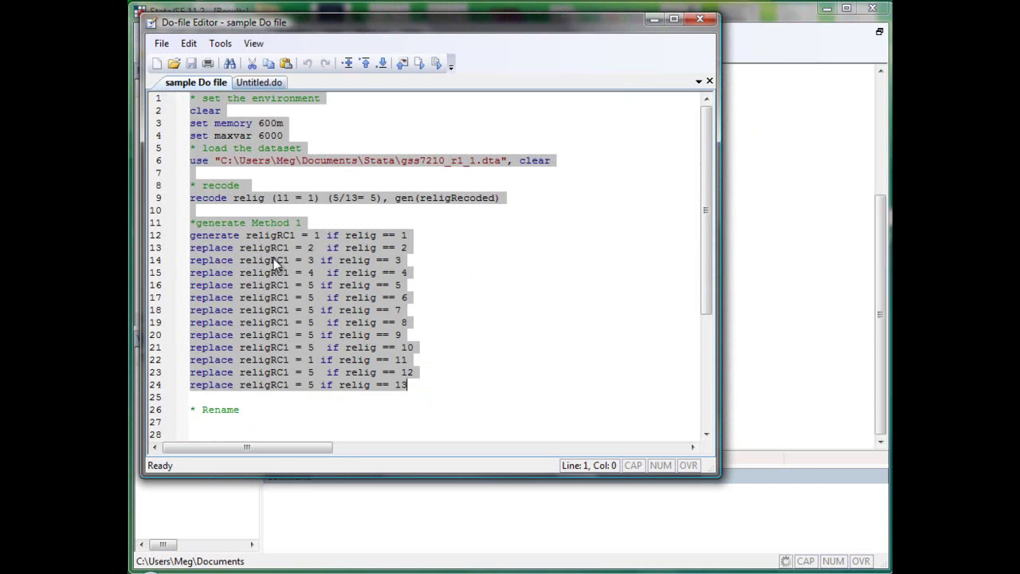
Step: Run tab relig religRC1 to compare the original and recoded religion categories
click(827, 233)
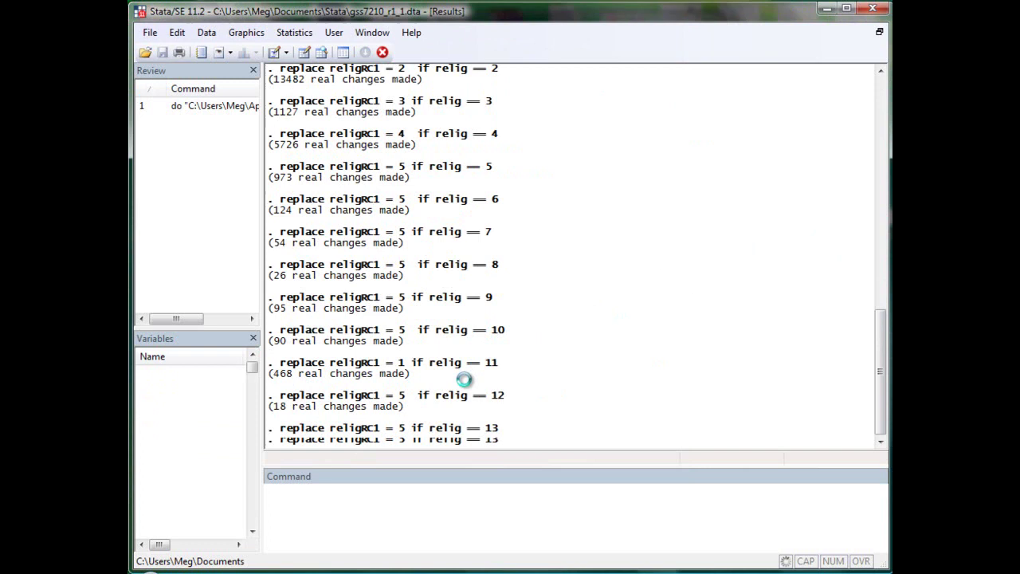
text(ta)
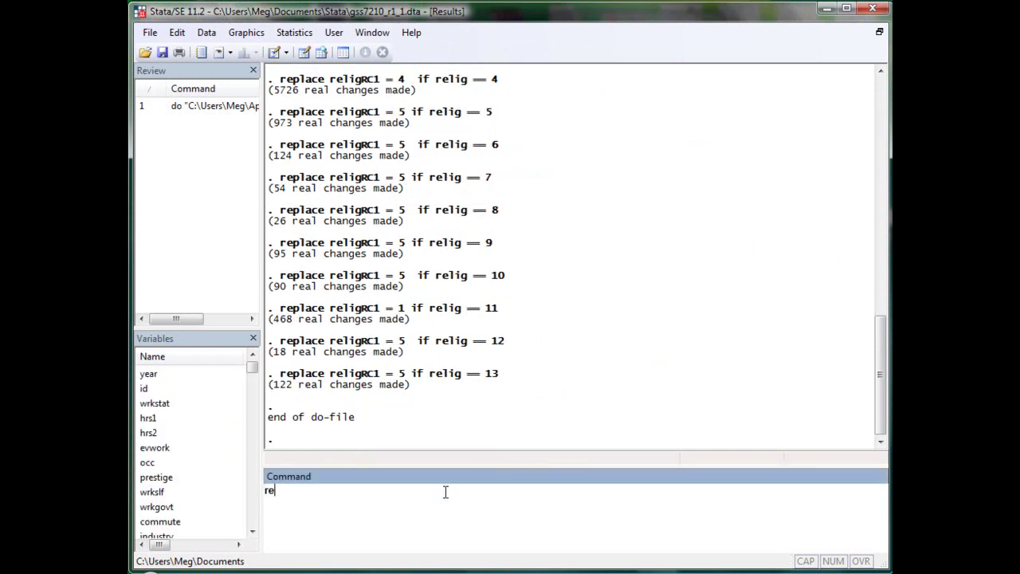
text(b relig religRC1)
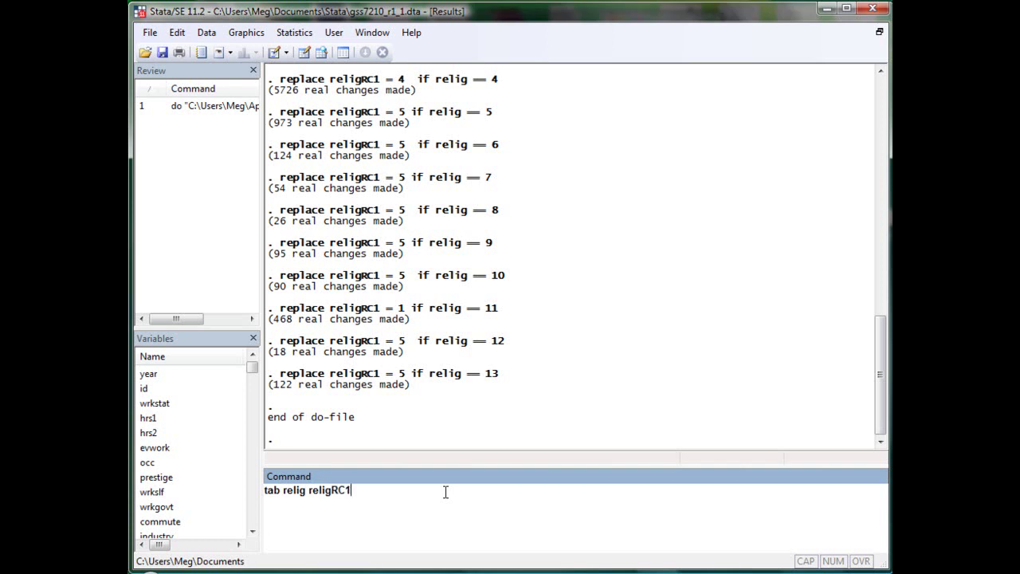
key(Return)
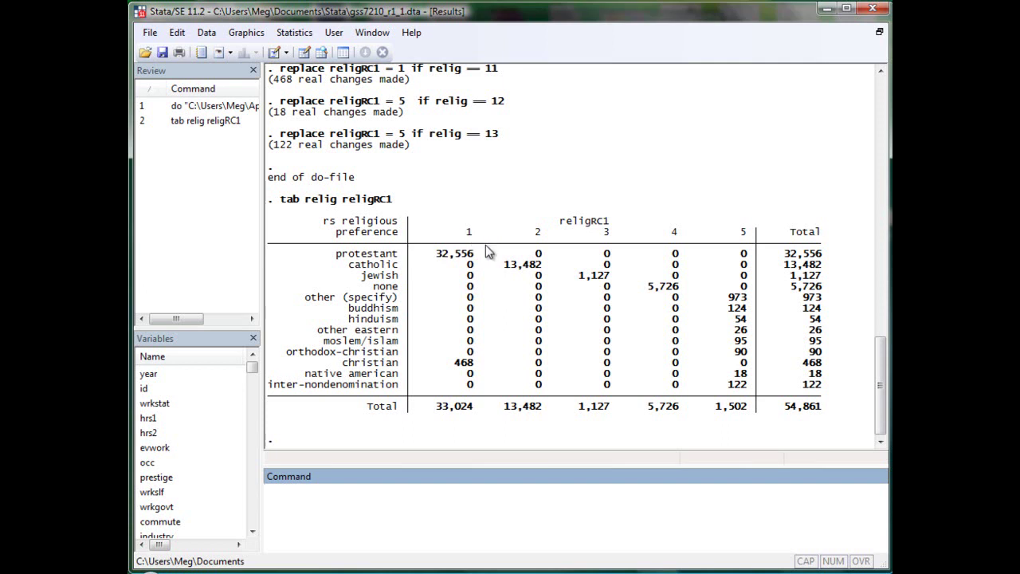
Step: Read the help label page for the label variable syntax, then close it
text(help label)
key(Return)
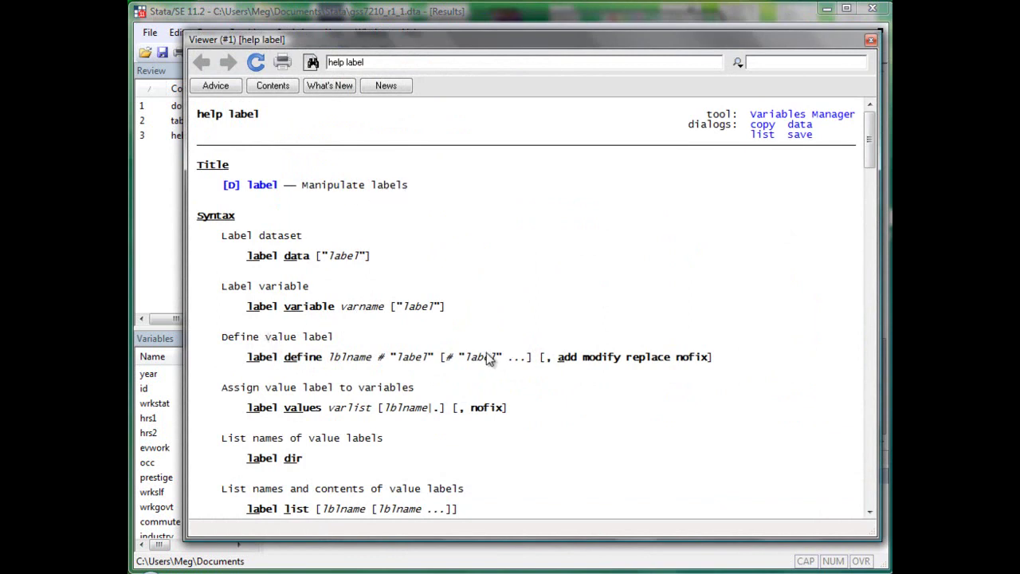
scroll(478, 342, down, 3)
scroll(467, 329, down, 3)
scroll(467, 307, up, 3)
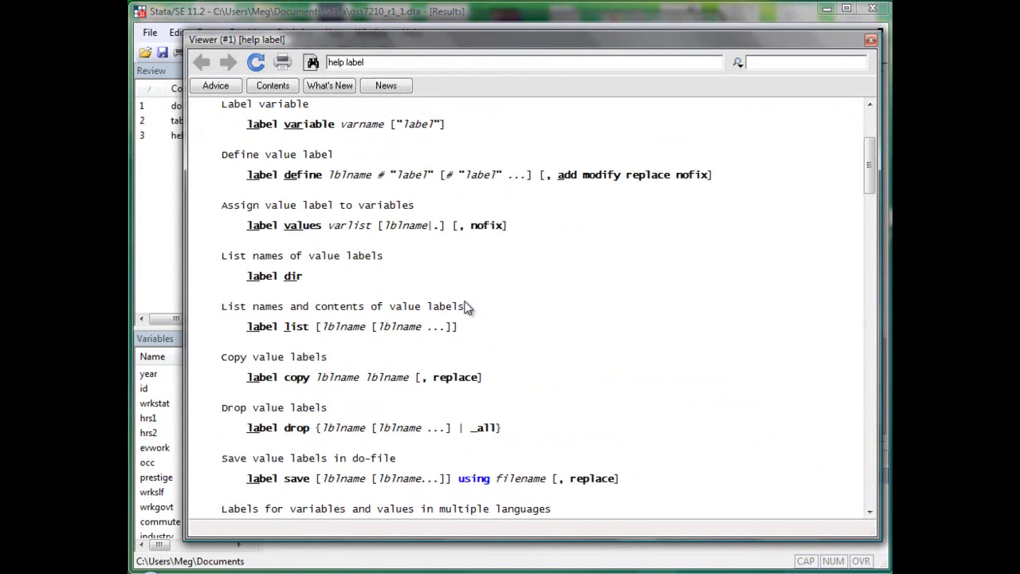
scroll(467, 307, down, 3)
scroll(466, 309, up, 6)
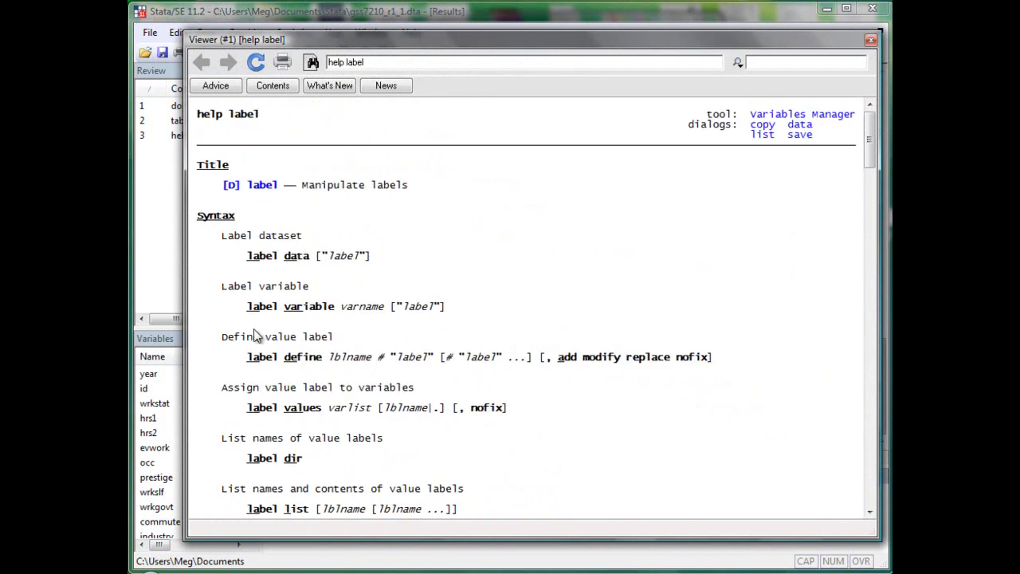
drag(255, 315, 472, 309)
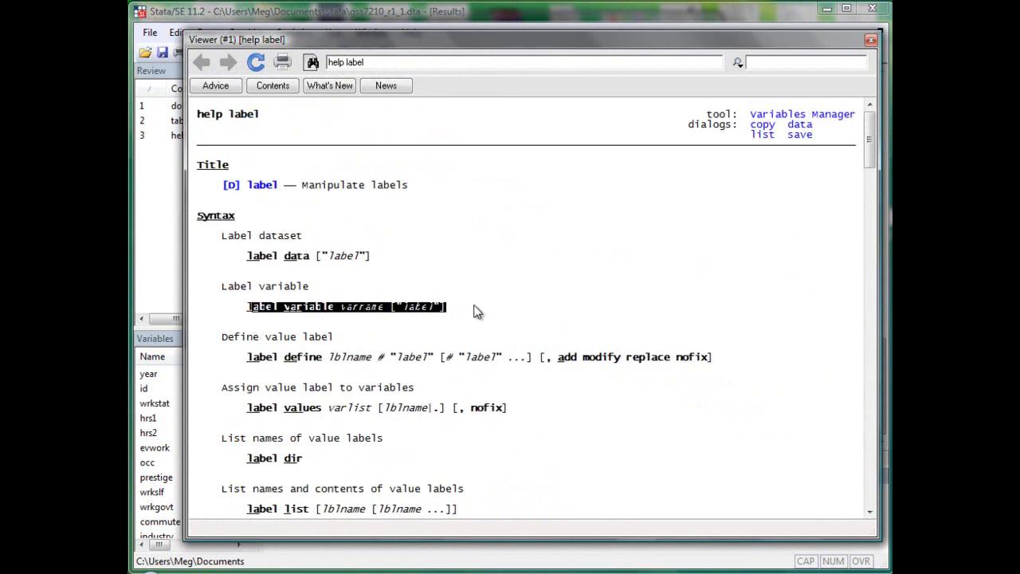
click(412, 331)
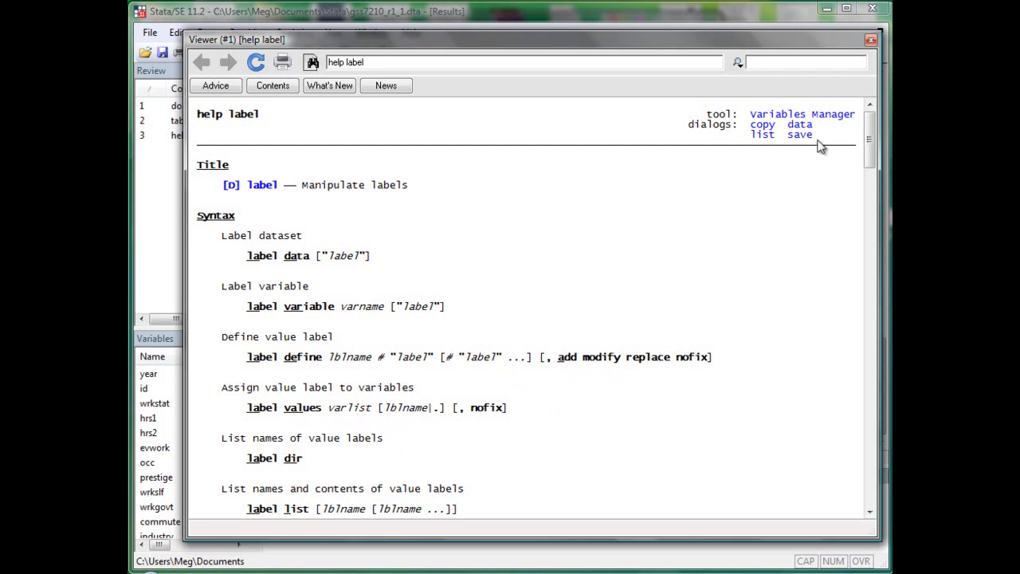
click(871, 43)
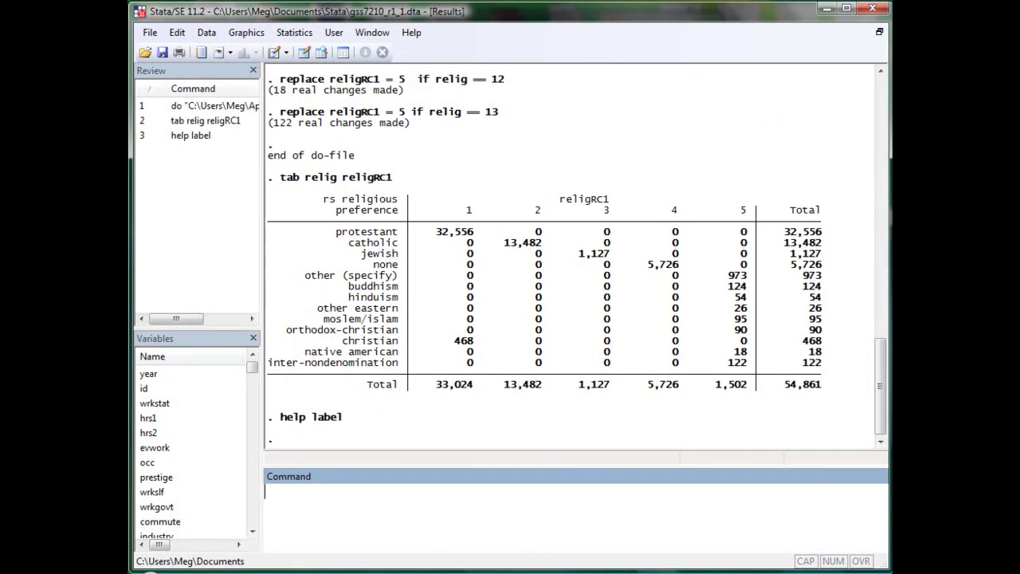
Step: Run label variable religRC1 "religion" to label the variable
text(label variable )
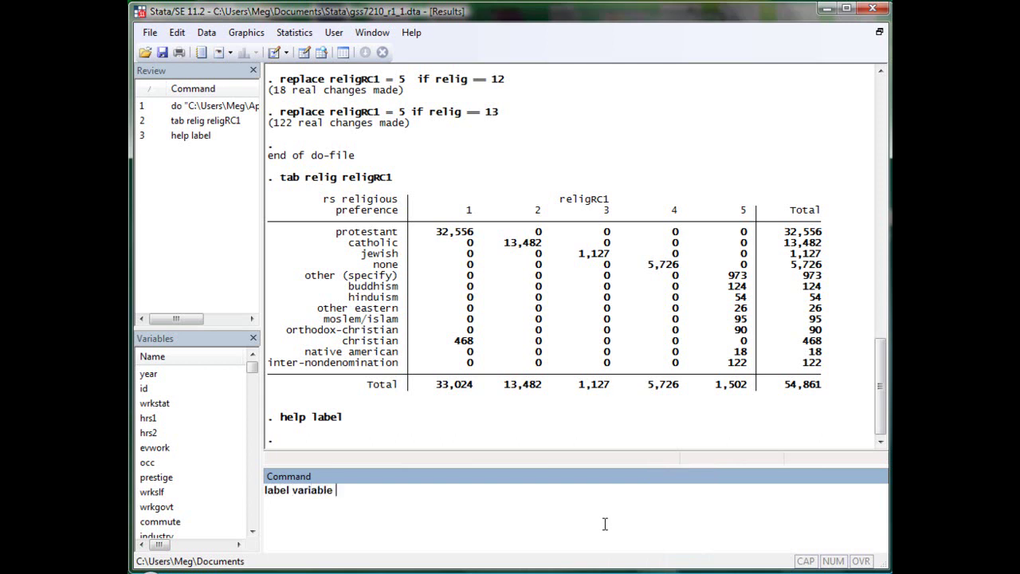
text(religRC1 religion)
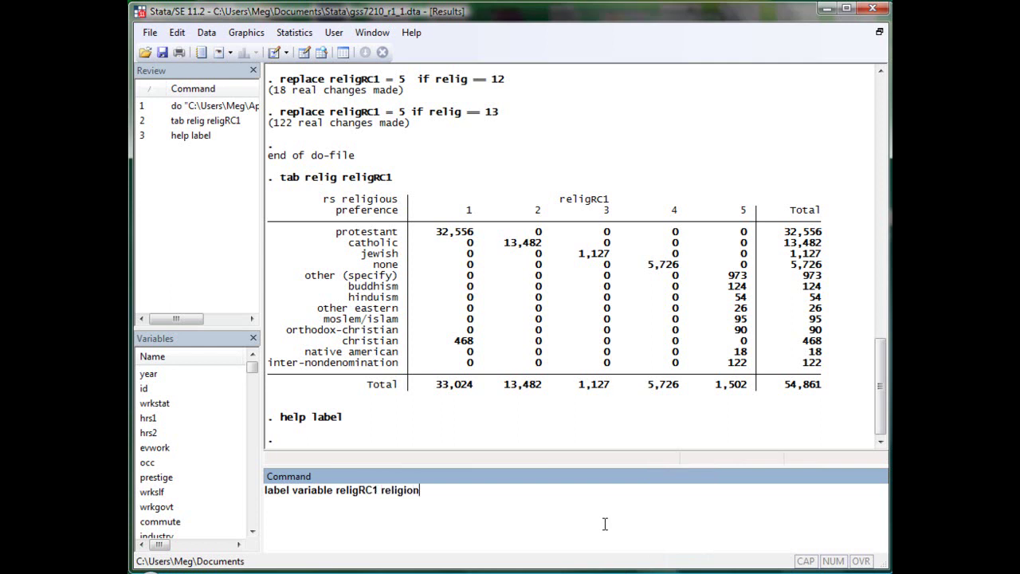
key(Left)
text(")
key(End)
text(")
key(Return)
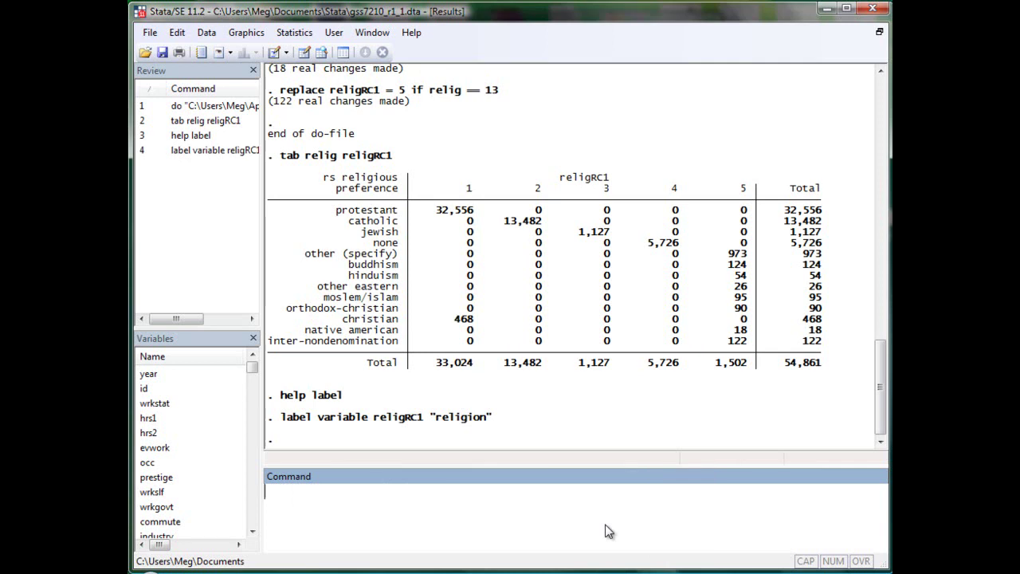
Step: Rerun tab relig religRC1 from history to see the "religion" heading
key(Page_Up)
key(Page_Up)
key(Page_Up)
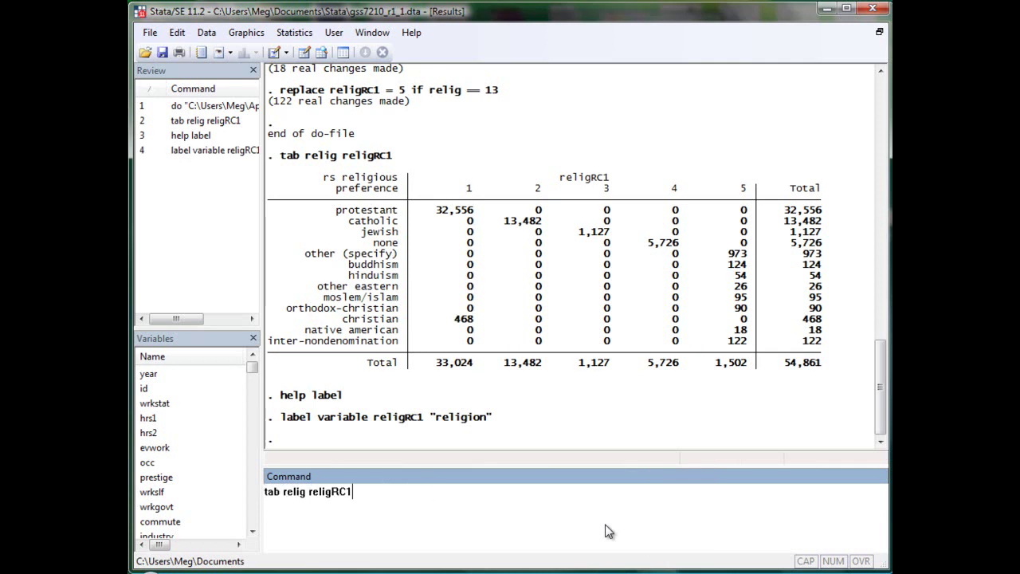
key(Return)
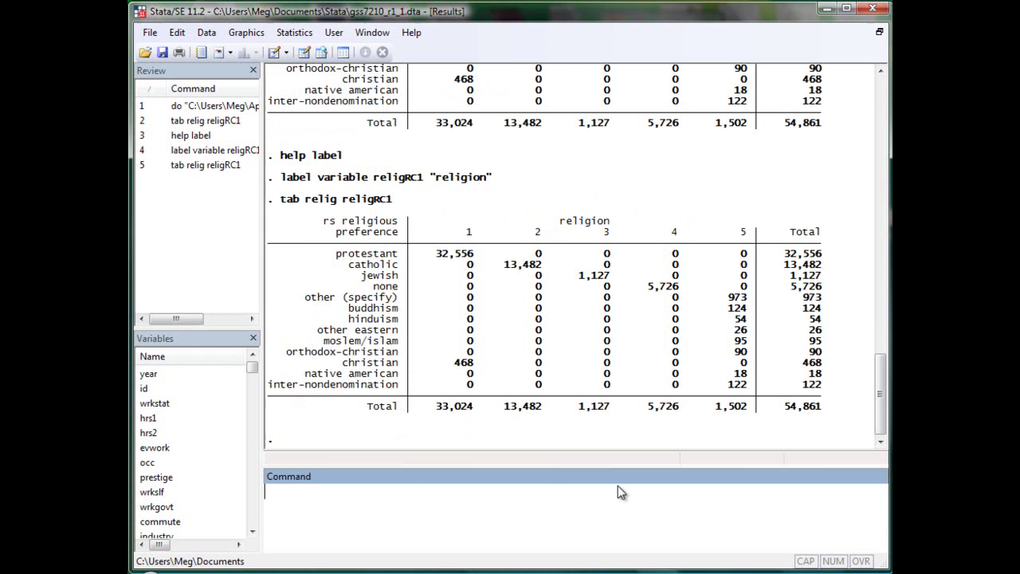
scroll(583, 234, up, 4)
scroll(593, 220, up, 2)
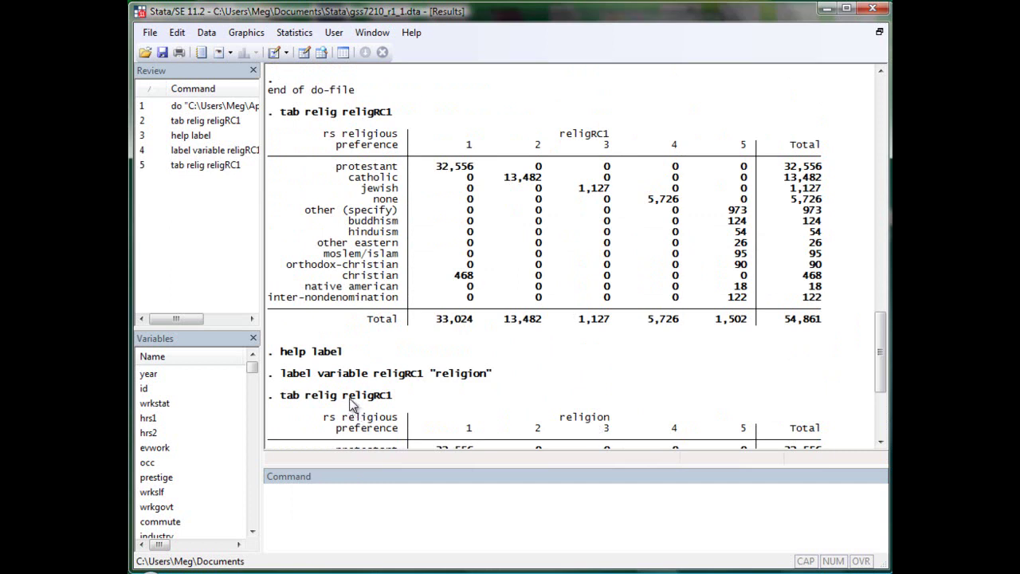
Step: Copy the label variable religRC1 "religion" command into line 27 of the do-file
drag(280, 373, 489, 378)
key(ctrl+c)
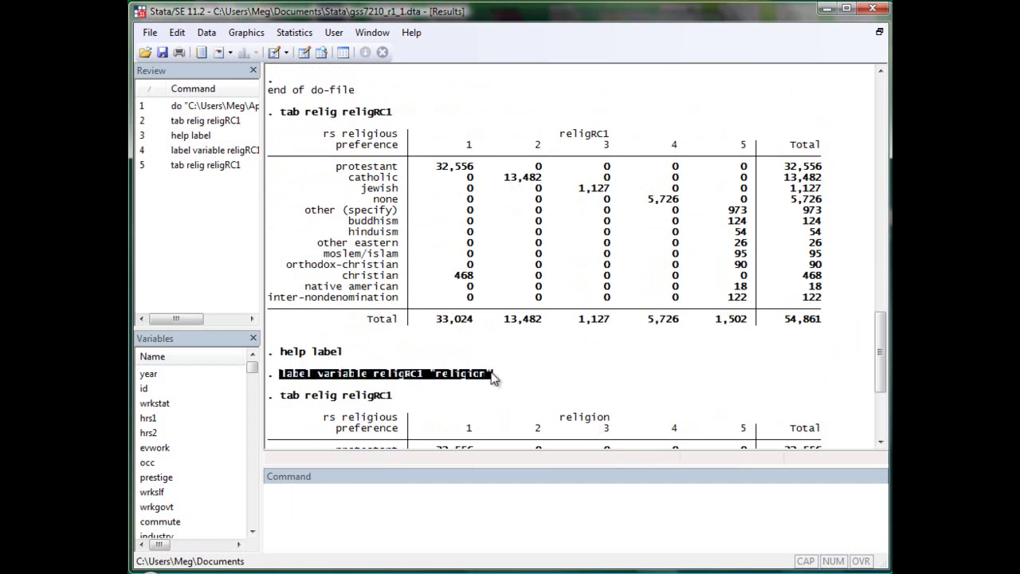
key(alt+Tab)
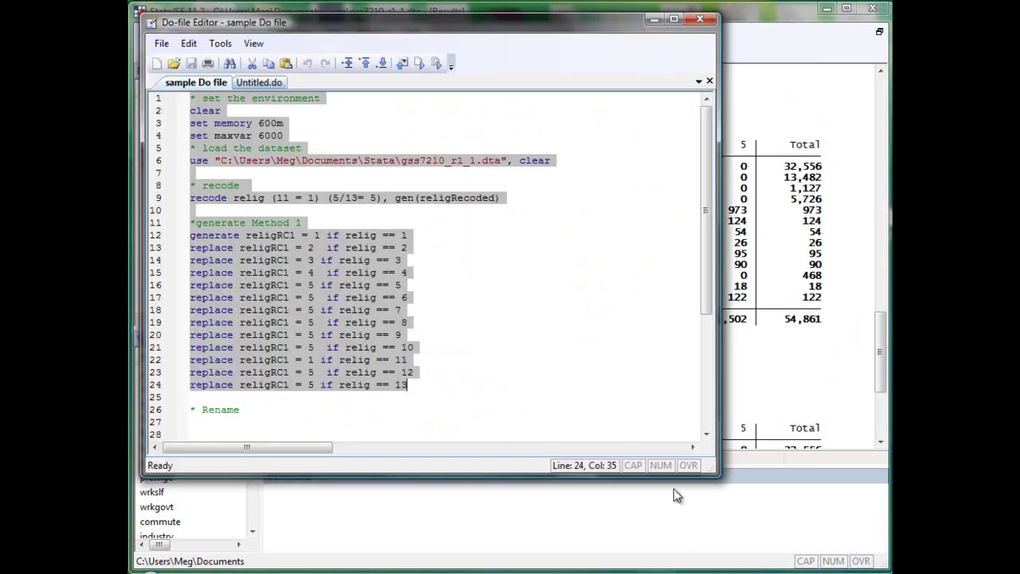
click(389, 347)
click(233, 423)
key(ctrl+v)
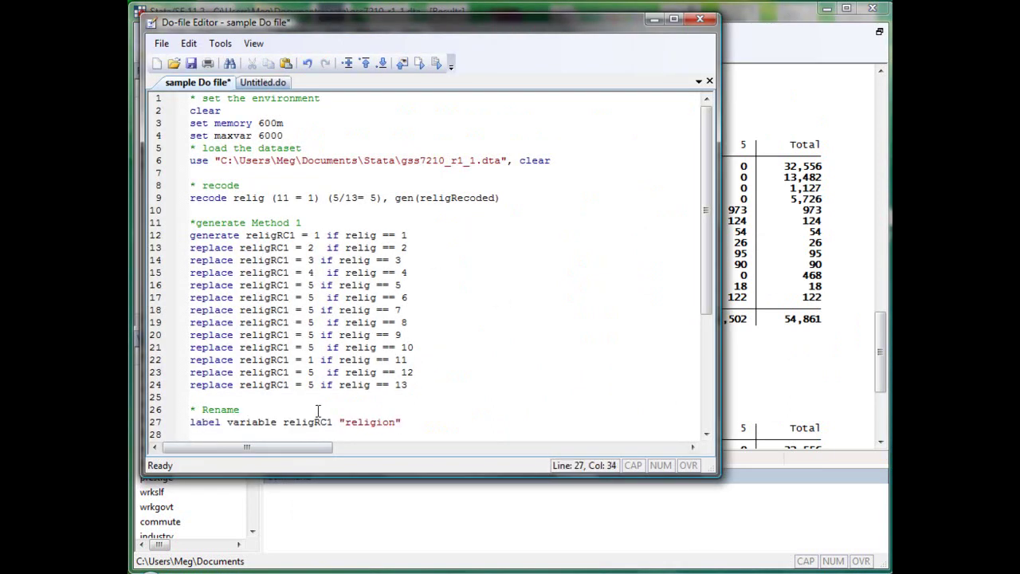
click(379, 409)
scroll(380, 402, down, 3)
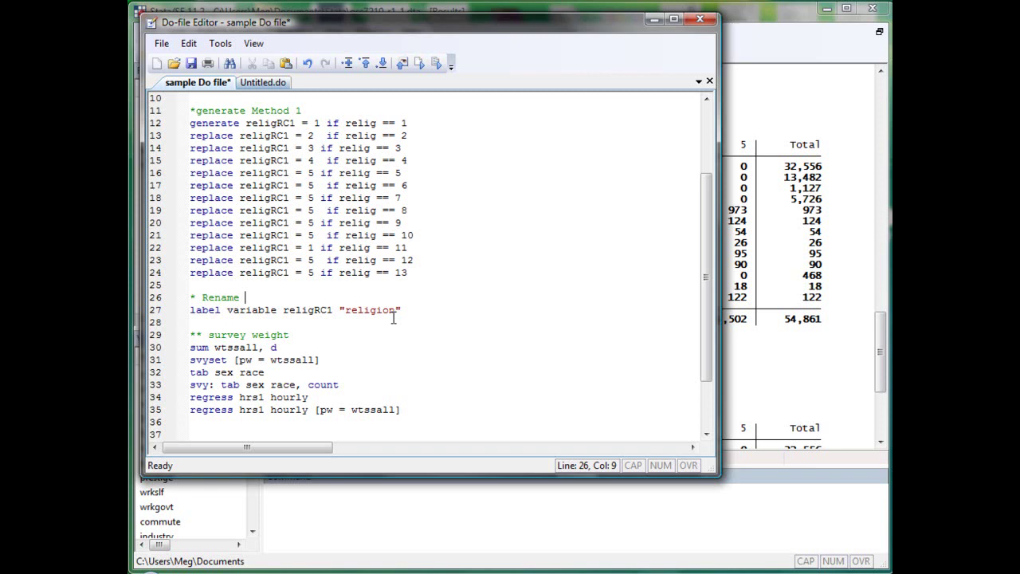
drag(403, 311, 337, 317)
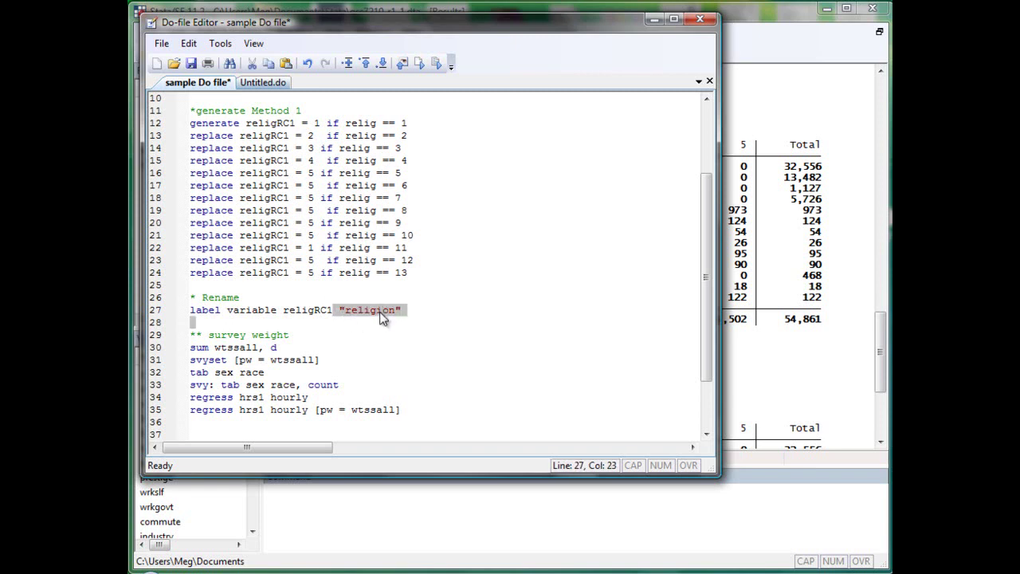
click(404, 312)
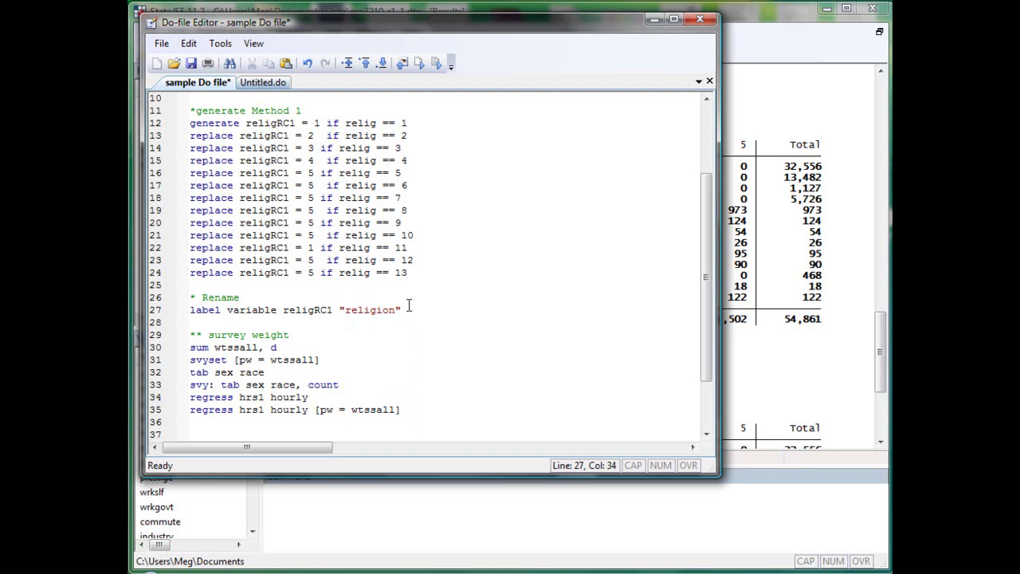
key(Return)
Step: Start a label define religLabel line with 1 "Protestant" and 2 "Catholic"
text(l)
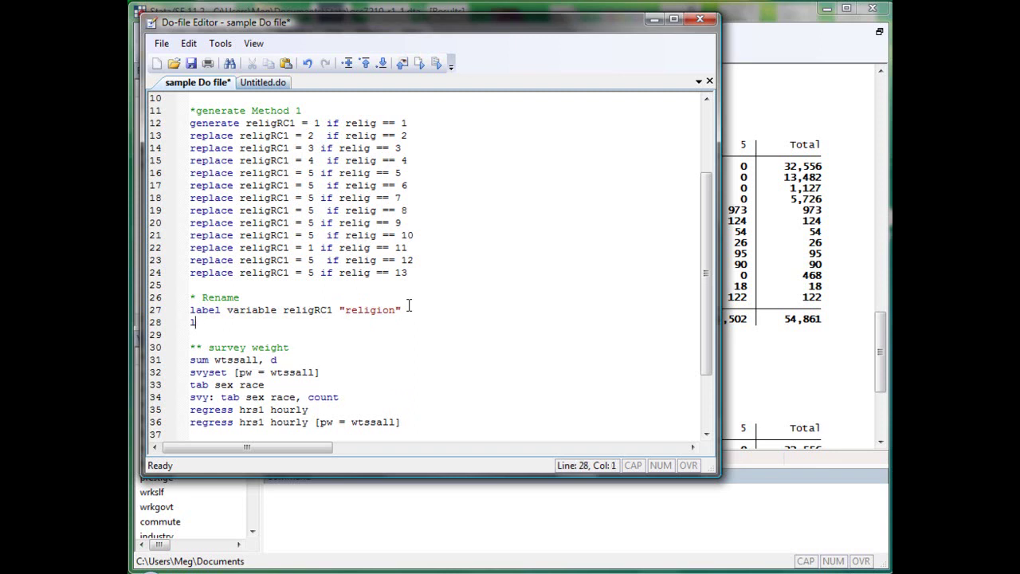
text(abel define )
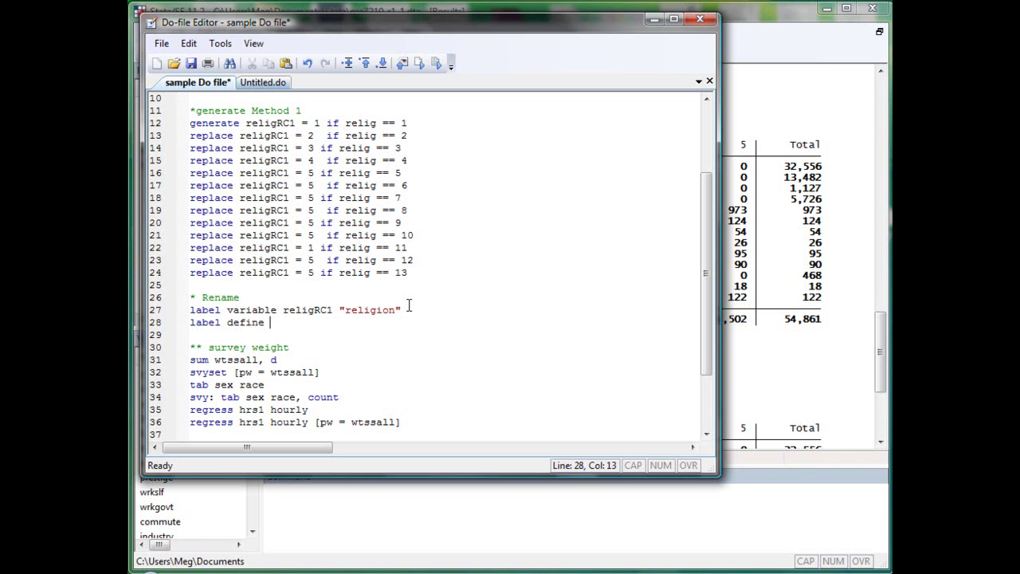
text(religLabel 1 "Protest)
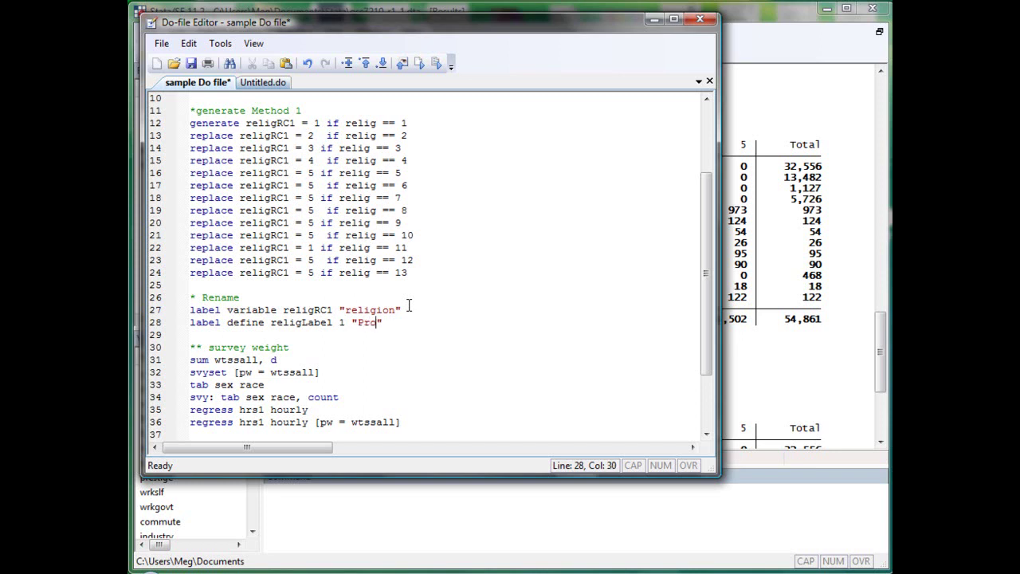
text(ant)
drag(348, 323, 427, 322)
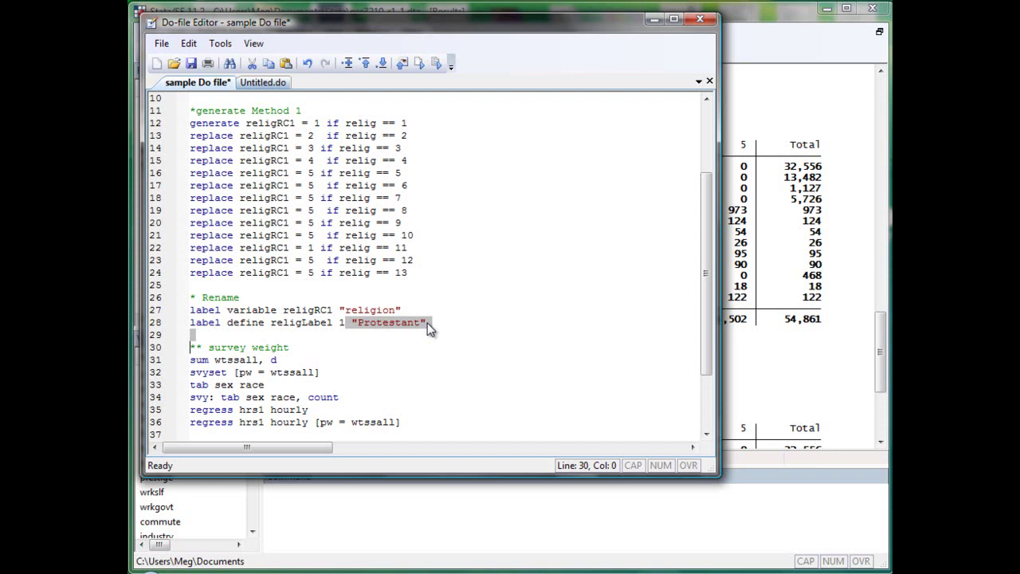
click(443, 322)
text(2 "C)
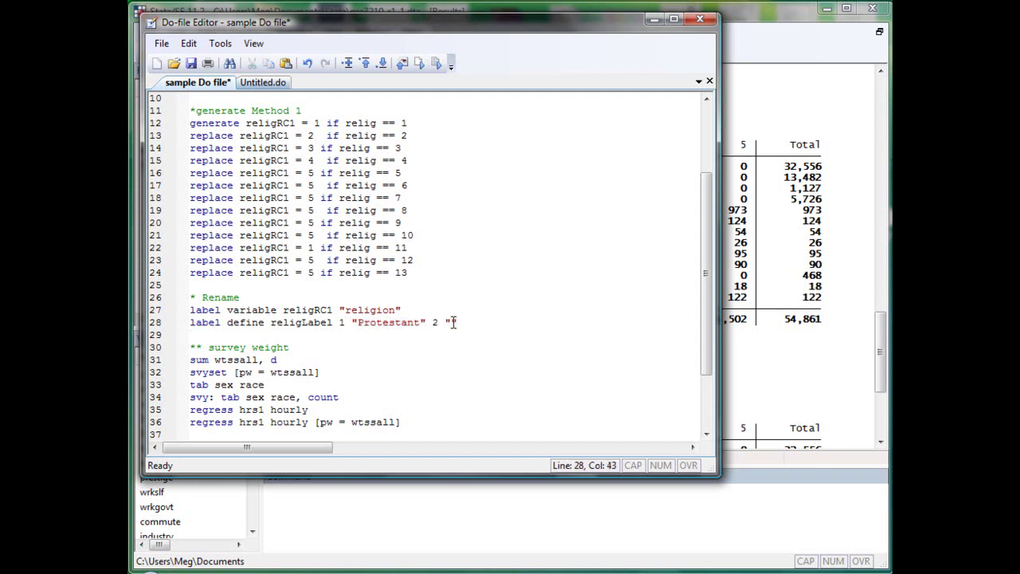
text(atholic" 3" ")
Step: Finish the religLabel definition with 3 "jewish", 4 "None" and 5 "other"
key(Right)
key(Right)
key(BackSpace)
text(jew)
key(BackSpace)
key(BackSpace)
key(BackSpace)
text(Jewish)
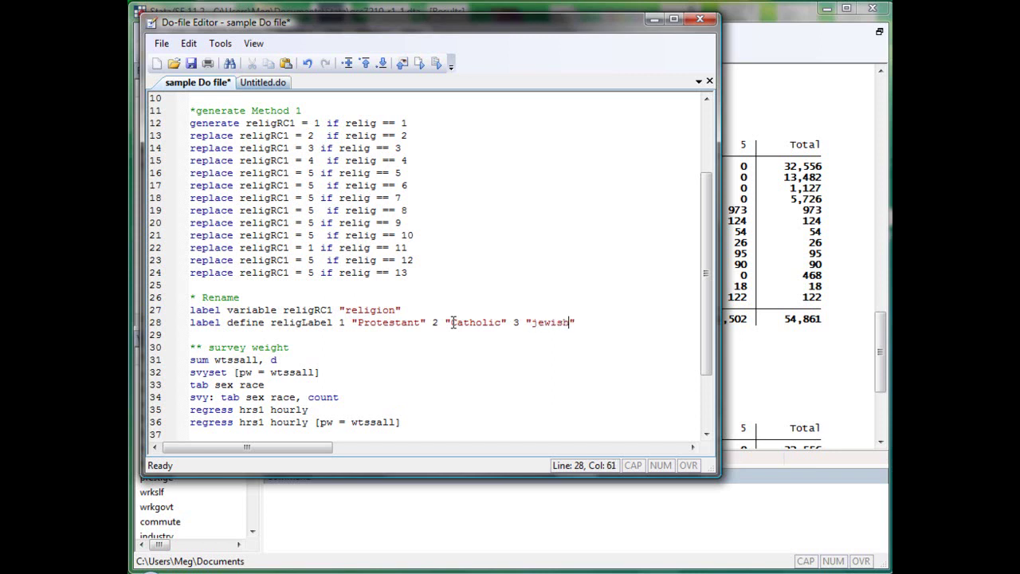
key(Right)
text(4 "None)
key(Right)
text(5 )
text("")
text(other)
key(Right)
Step: Add the line label value religRC1 religLabel and select both new lines
key(Return)
text(label value )
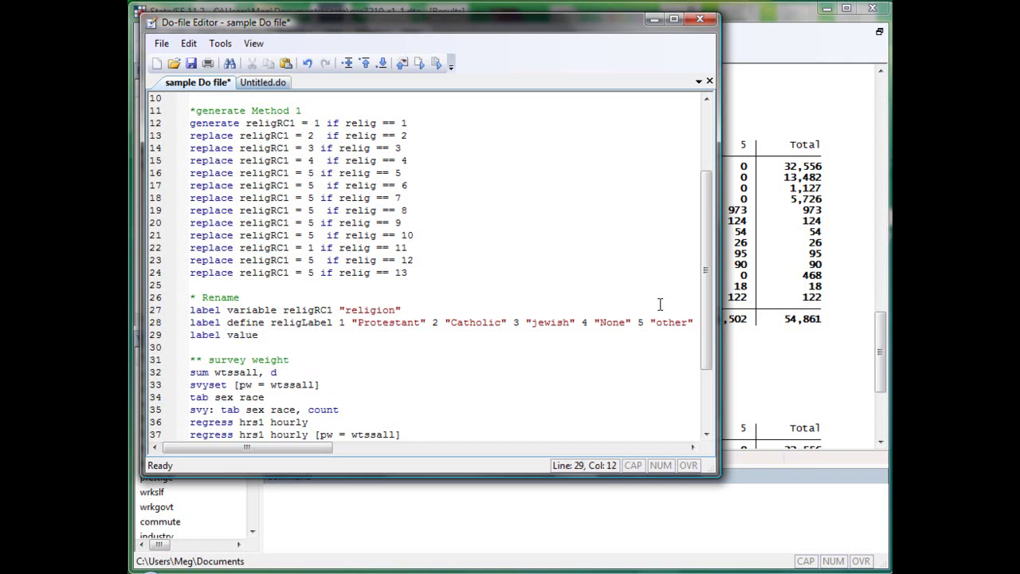
text(religRC1 religLabel)
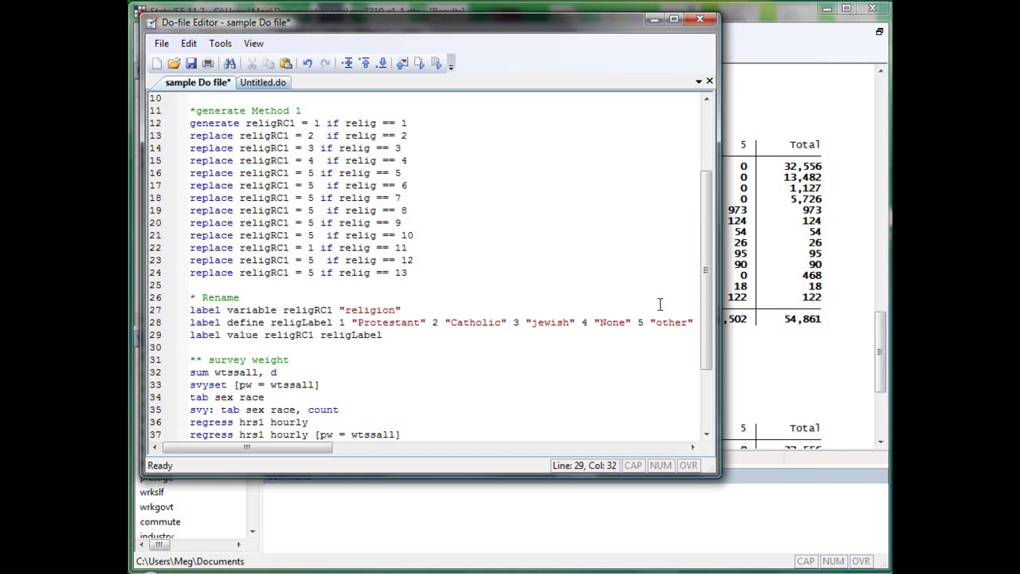
drag(408, 336, 175, 321)
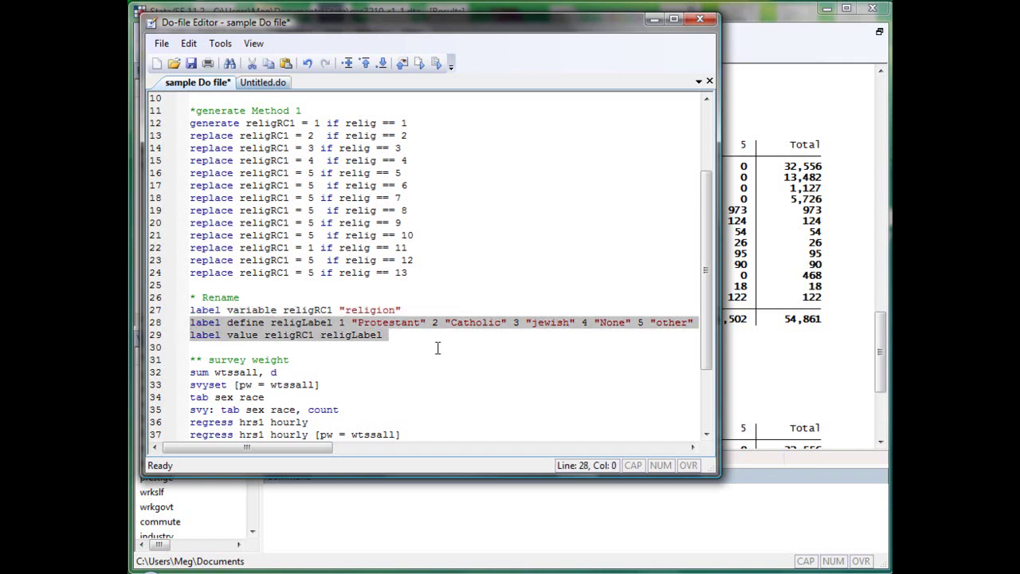
Step: Execute the two label lines and rerun tab relig religRC1 to see the religion-name columns
key(ctrl+d)
click(820, 343)
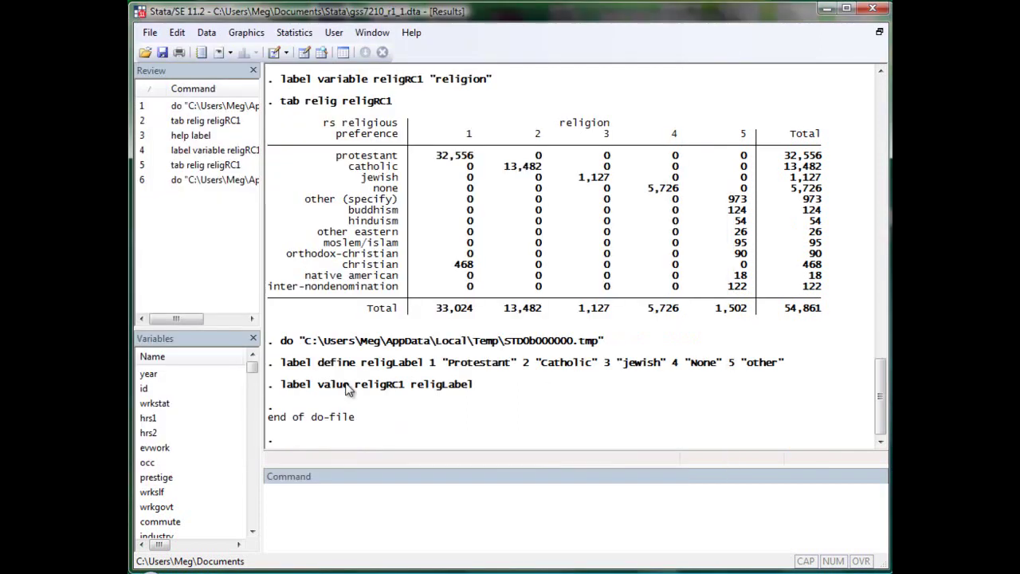
double_click(211, 164)
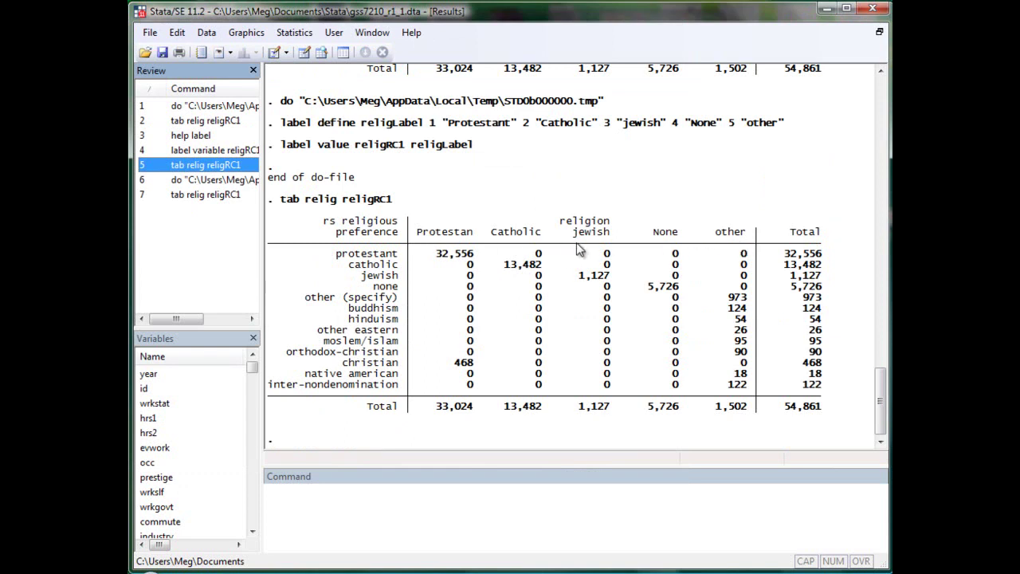
click(495, 570)
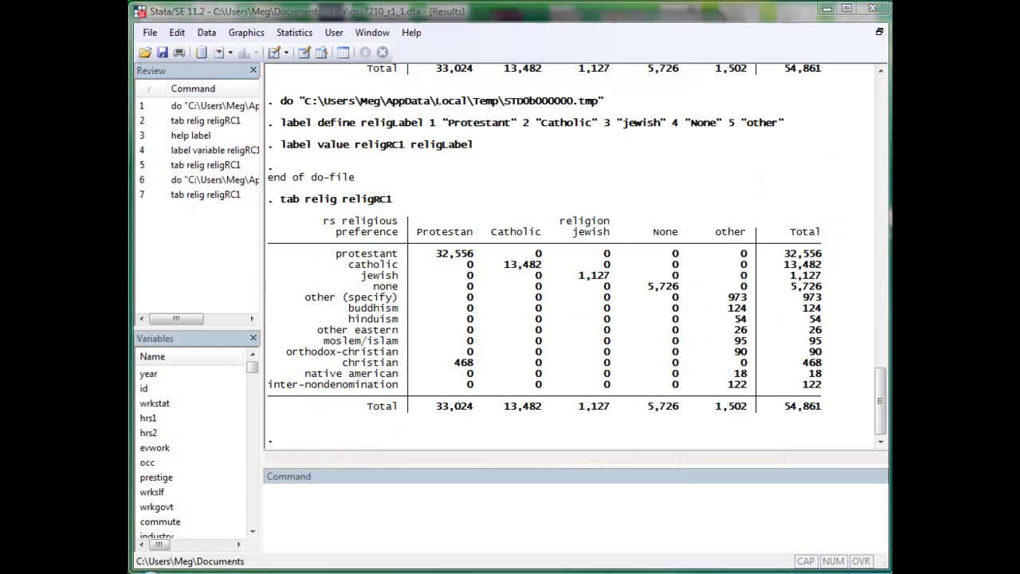
key(Right)
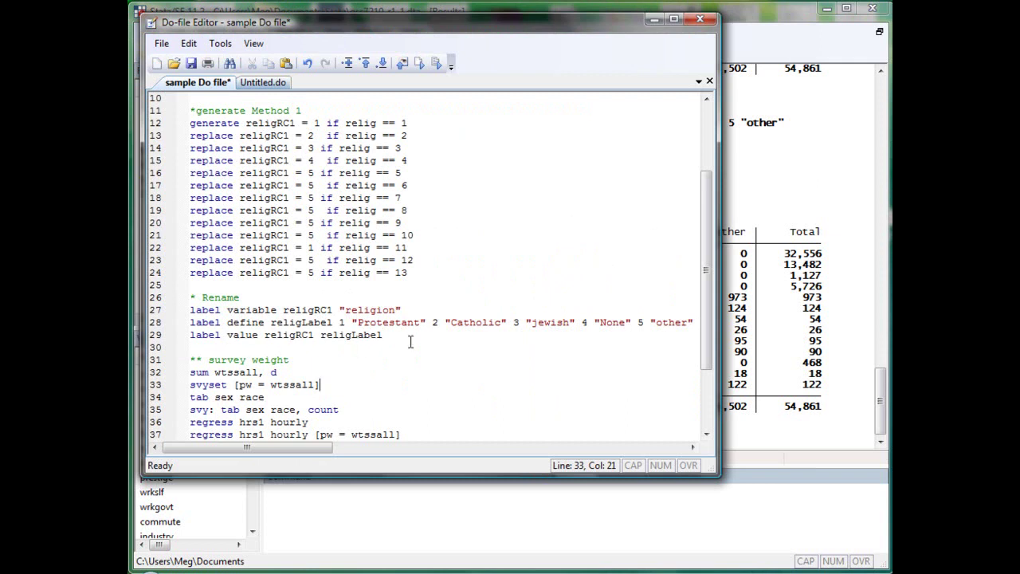
Step: Copy the label define line to line 30 and trim it to 3 "Jewish"
key(Return)
key(Return)
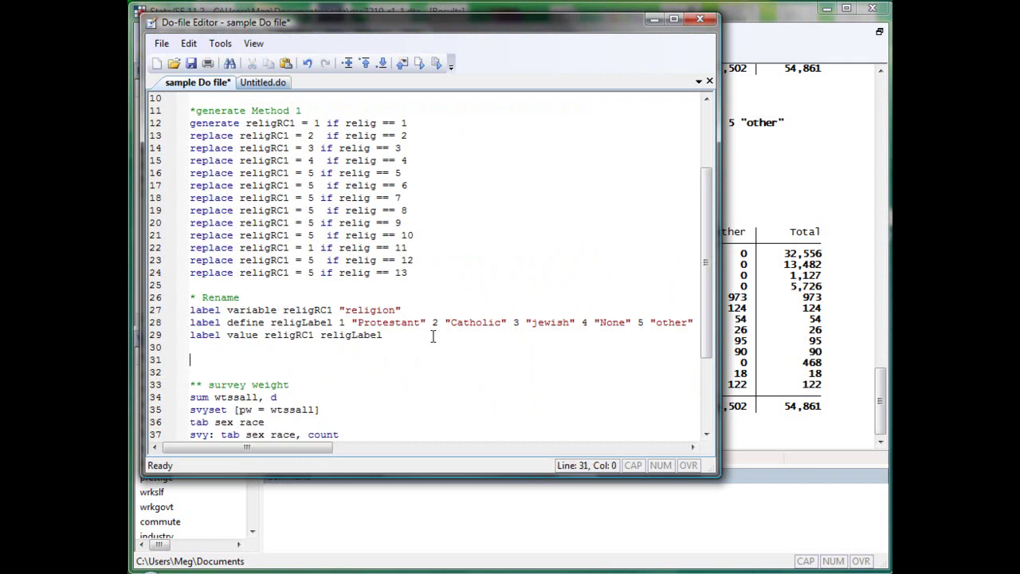
triple_click(383, 325)
key(ctrl+c)
click(255, 350)
key(ctrl+v)
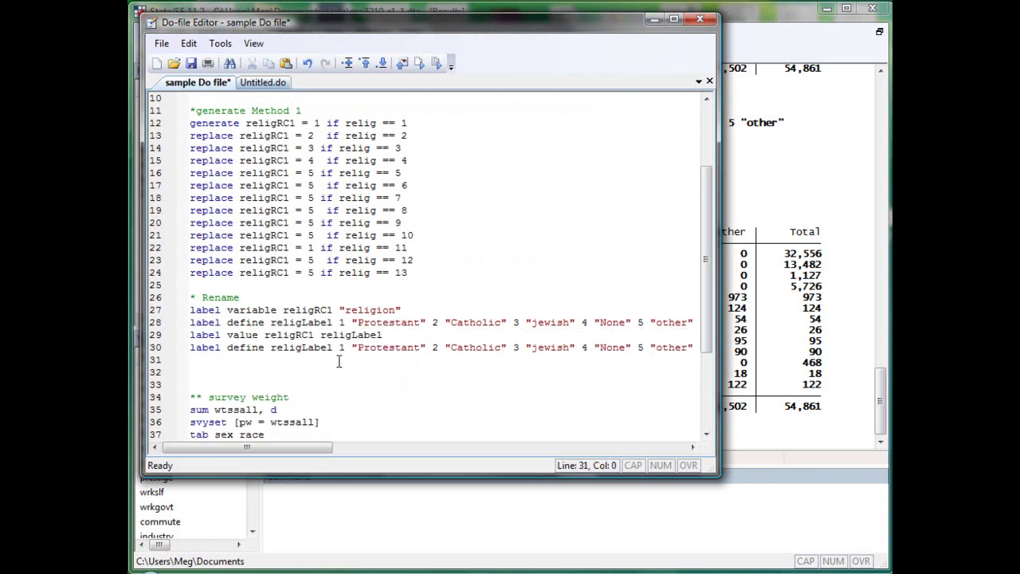
drag(338, 348, 511, 351)
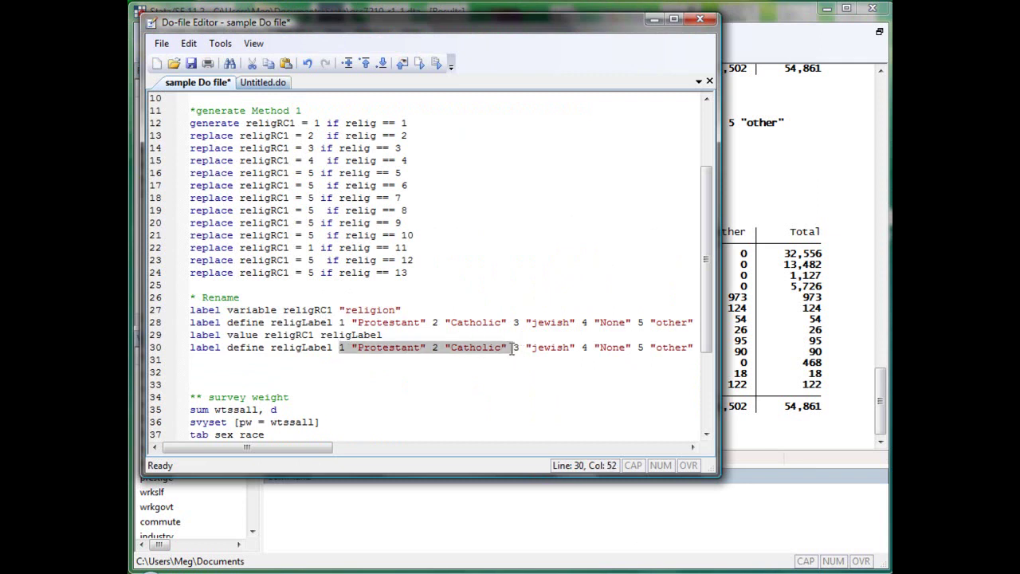
key(Delete)
drag(406, 348, 519, 348)
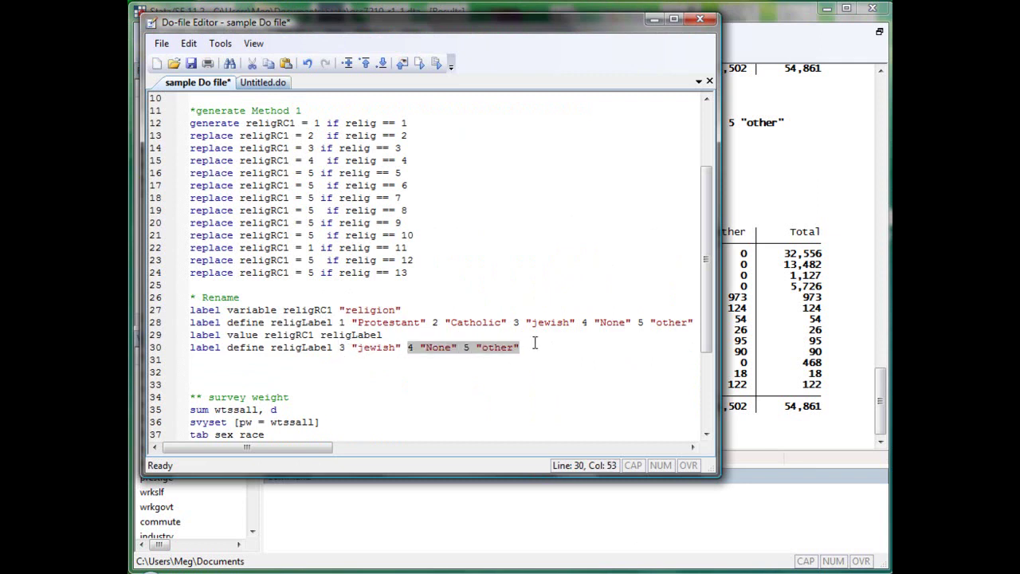
key(Delete)
key(Left)
key(Left)
key(Left)
key(Left)
key(Left)
key(Left)
key(Left)
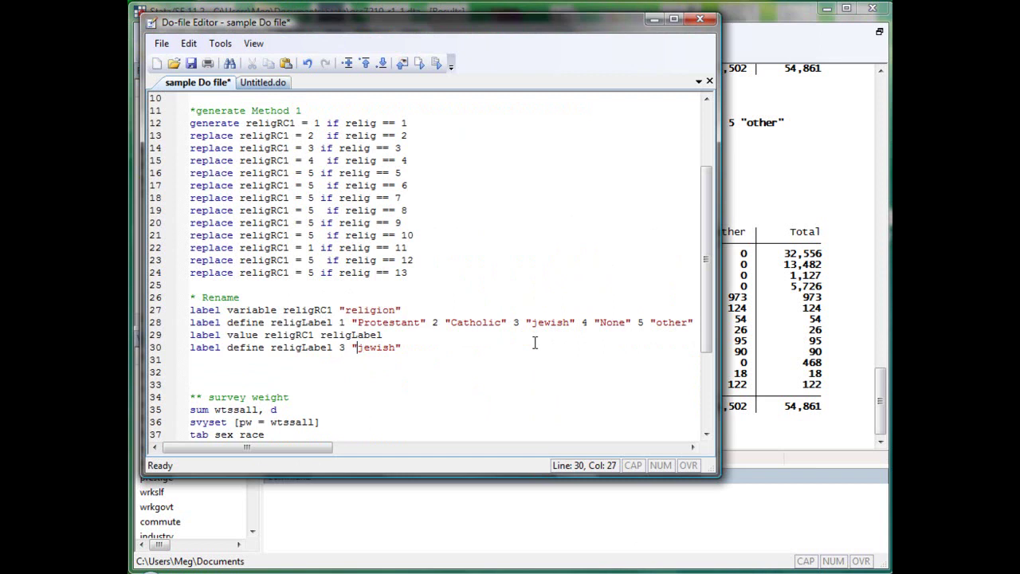
key(Right)
key(BackSpace)
text(J)
Step: Append ", modify" to line 30, run it, and select the label value line
key(End)
text(, modi)
text(dy)
key(BackSpace)
key(BackSpace)
text(fy)
triple_click(479, 345)
key(ctrl+d)
click(393, 335)
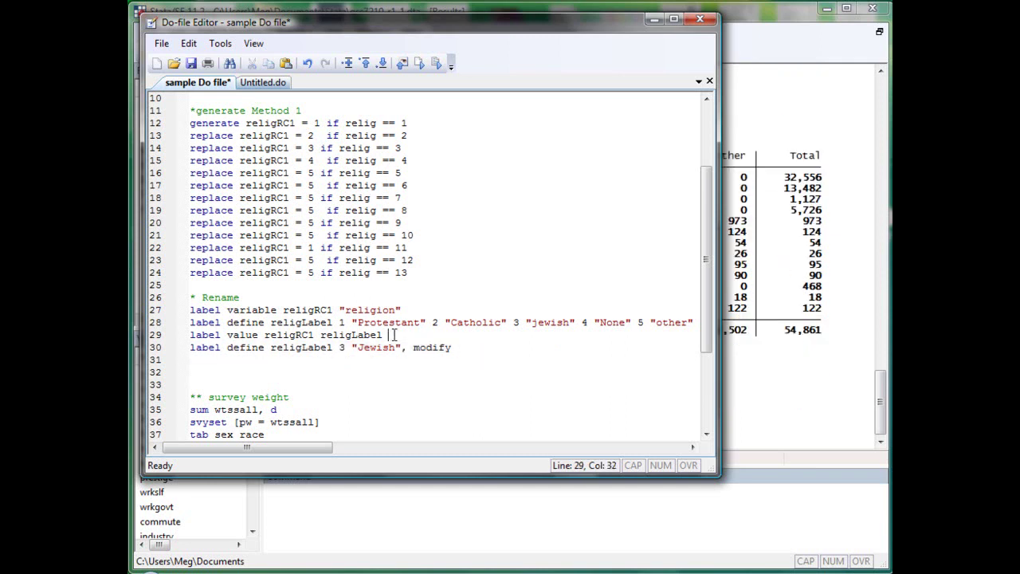
triple_click(396, 339)
Step: Run the label value line and rerun tab relig religRC1, checking the "Jewish" column heading
key(ctrl+d)
click(807, 304)
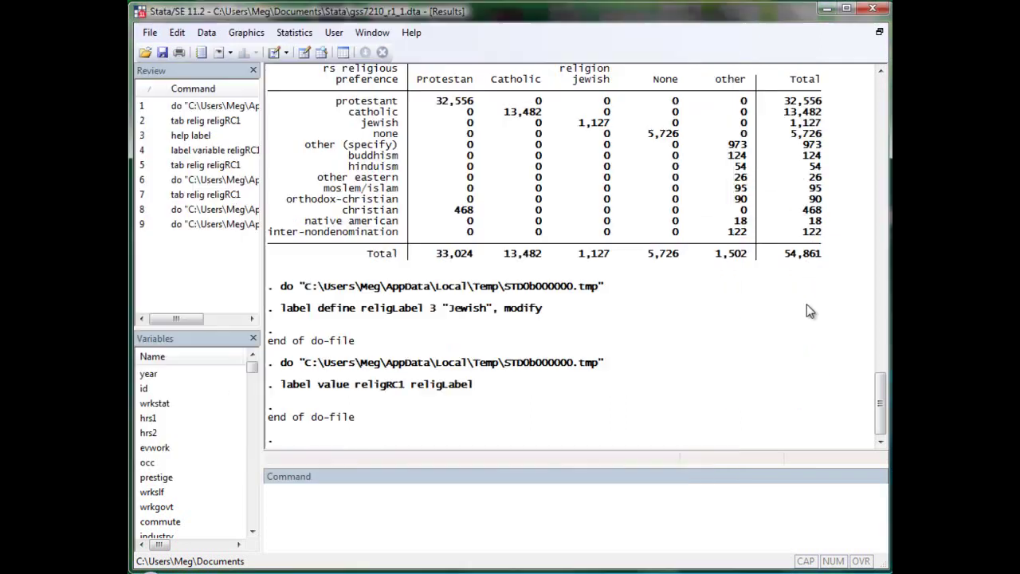
click(412, 506)
double_click(211, 196)
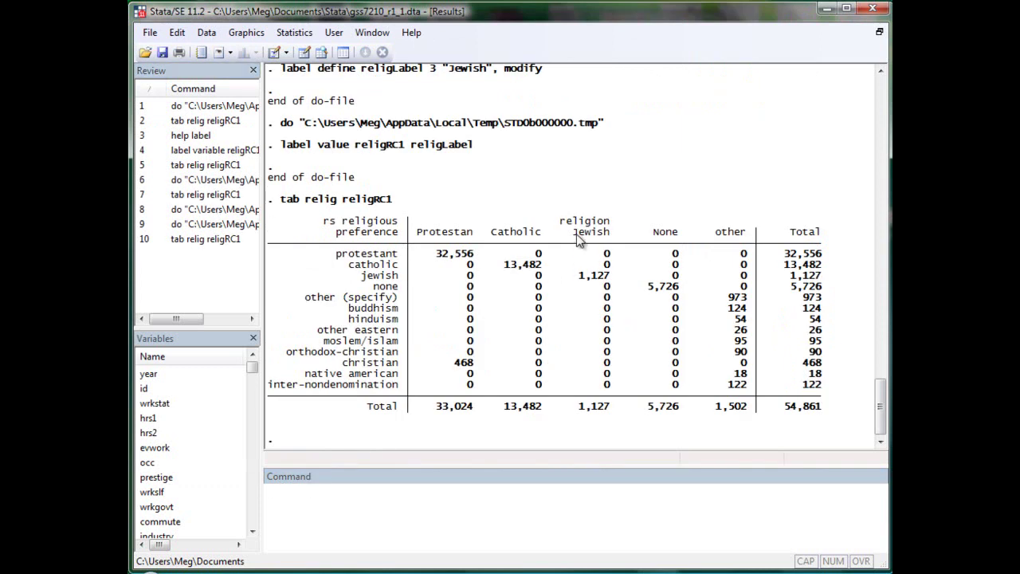
mouse_move(571, 232)
mouse_down()
mouse_move(608, 232)
mouse_move(578, 237)
mouse_up()
click(604, 237)
mouse_move(687, 570)
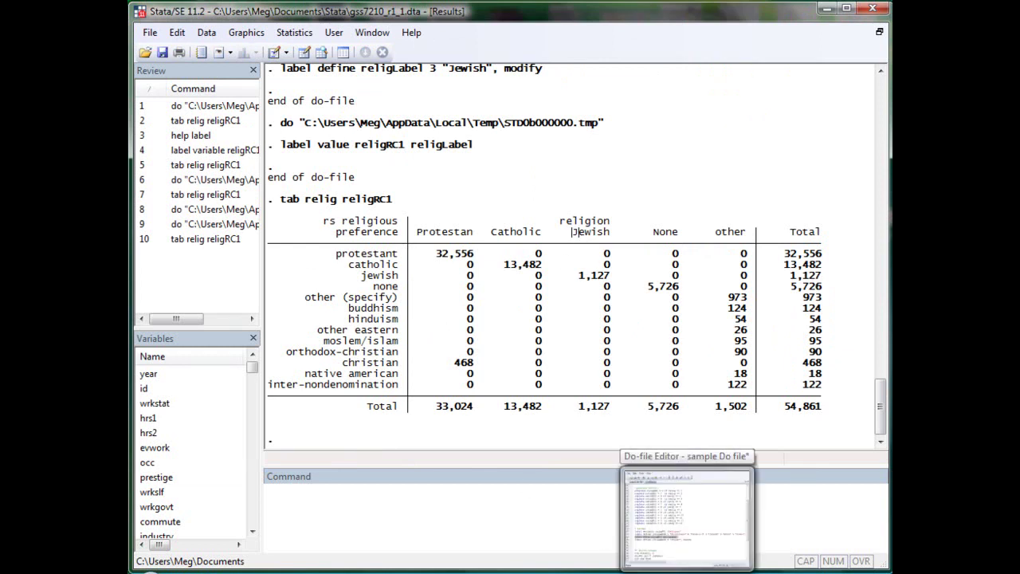
click(686, 518)
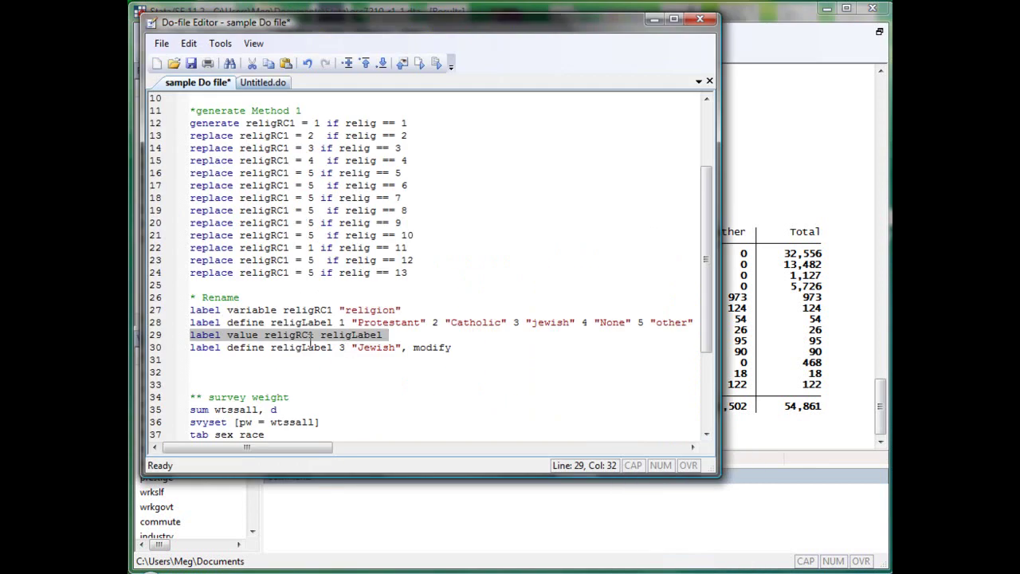
Step: Run label drop religLabel in the Command window
click(787, 435)
click(704, 516)
text(la)
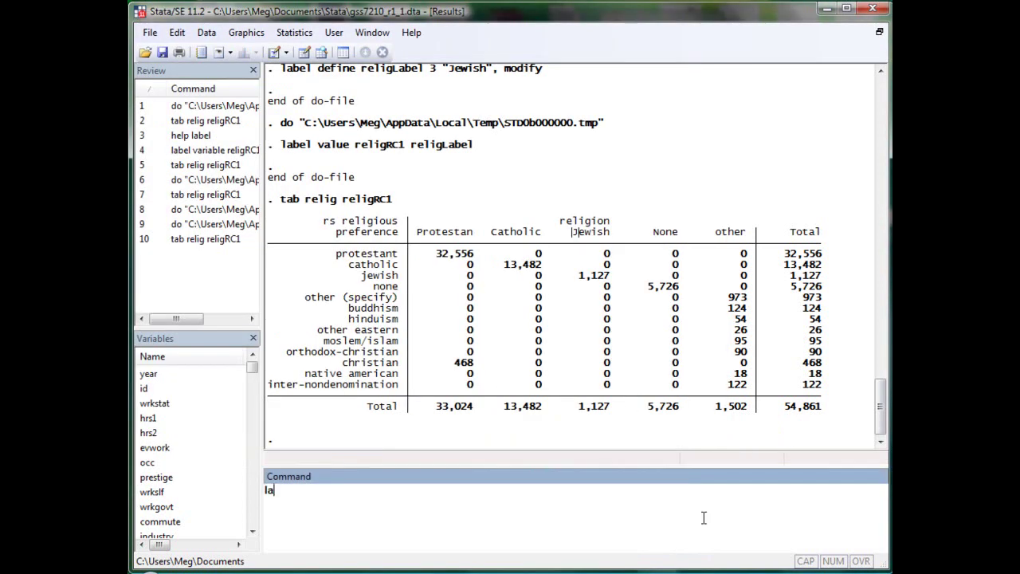
text(bel drop religLabel)
key(Return)
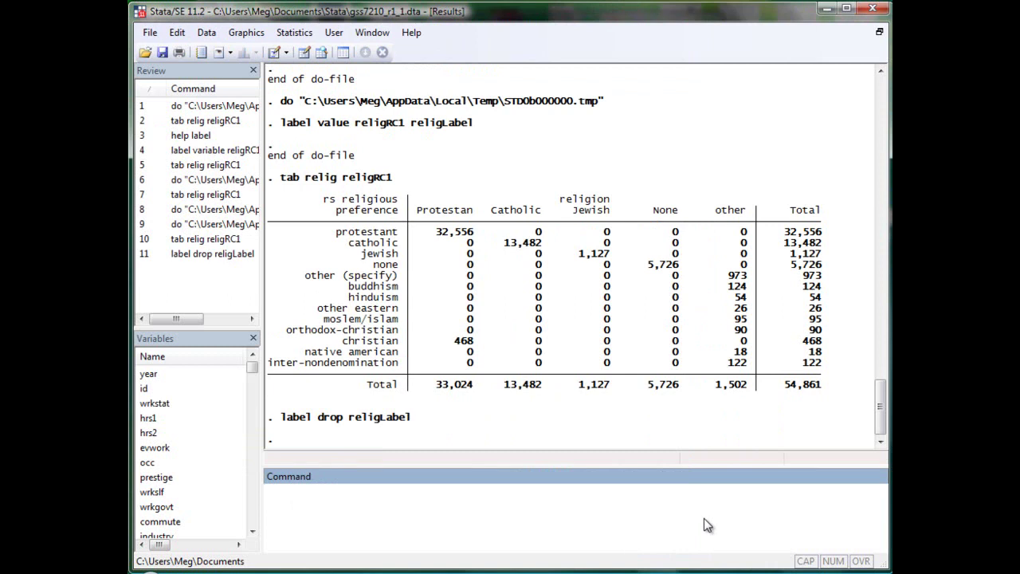
Step: Rerun tab relig religRC1 and confirm the columns are headed 1 through 5
key(Page_Up)
key(Page_Up)
key(Return)
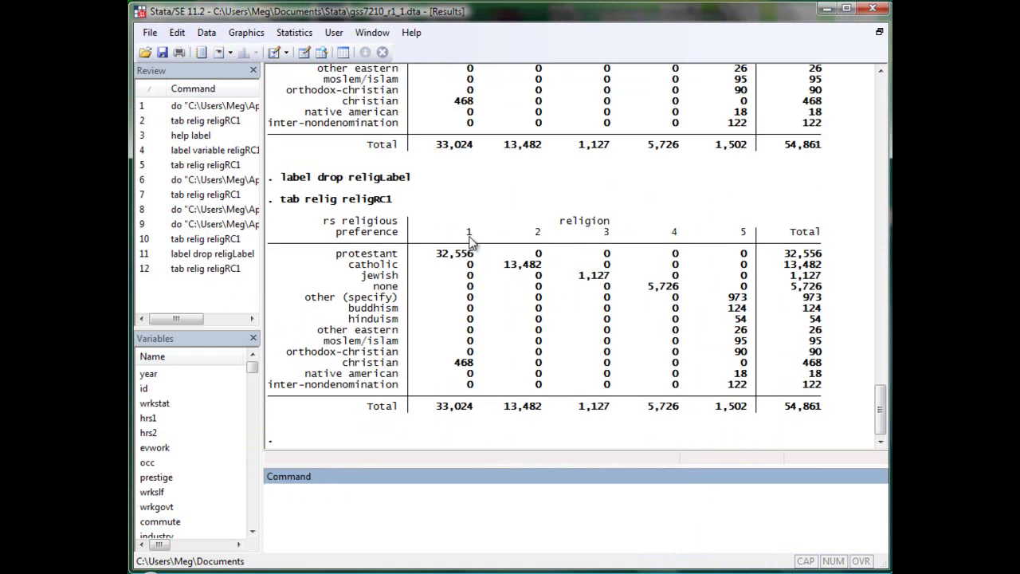
drag(467, 232, 751, 234)
click(753, 249)
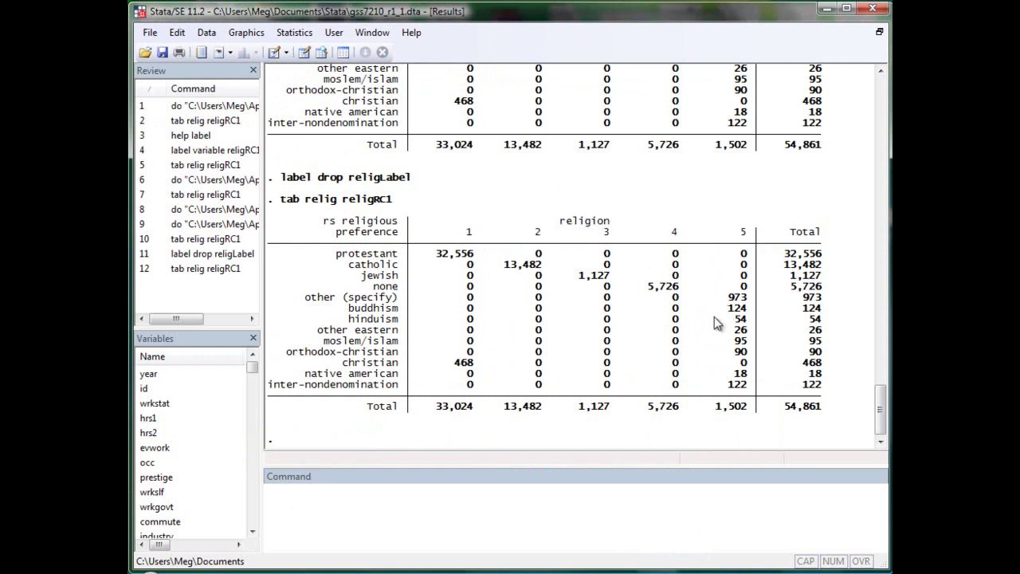